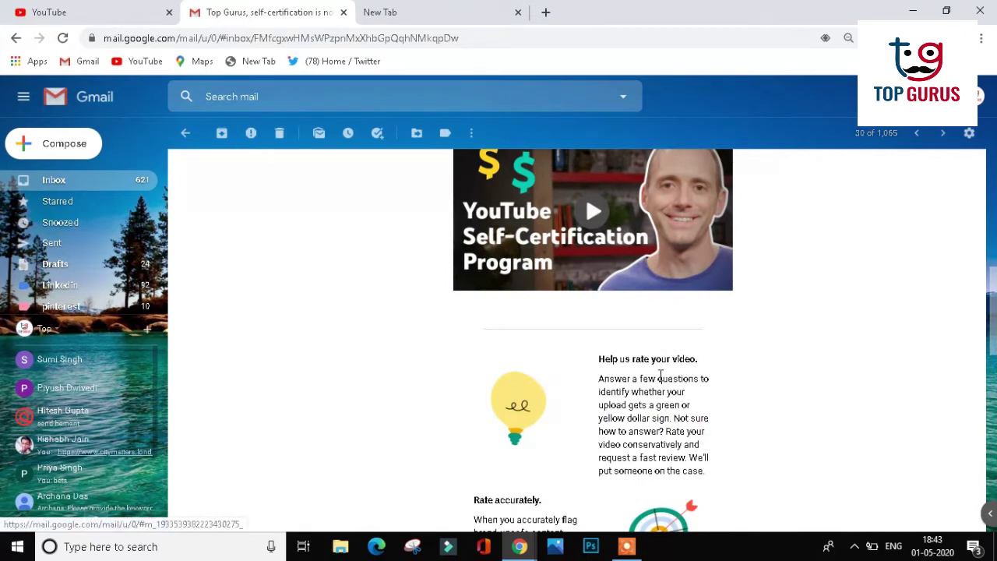
Read through the YouTube self-certification email, including the introduction, video rating sections and ad-friendly guidelines link
scroll(592, 390, "down", 3)
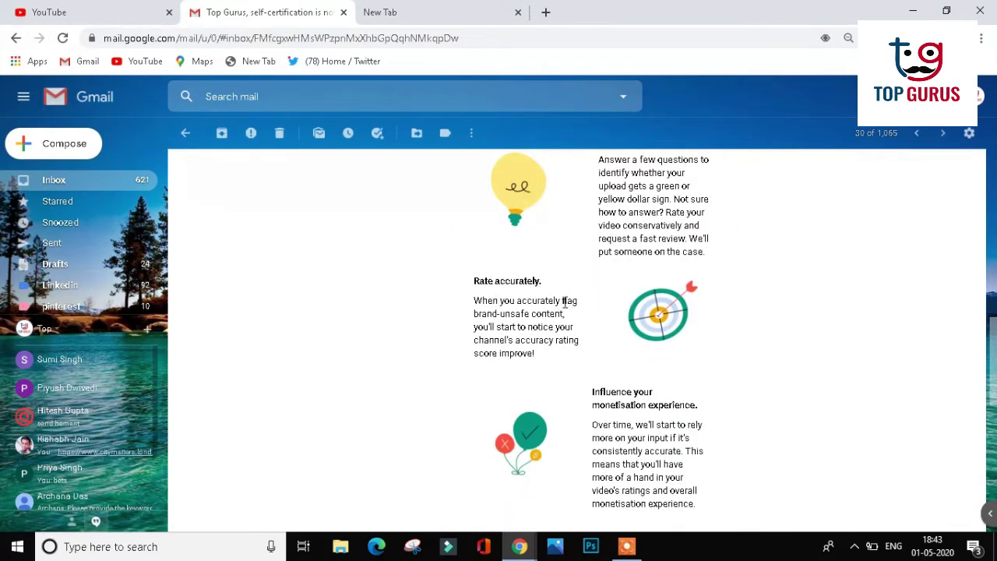
scroll(573, 320, "down", 1)
scroll(686, 354, "down", 3)
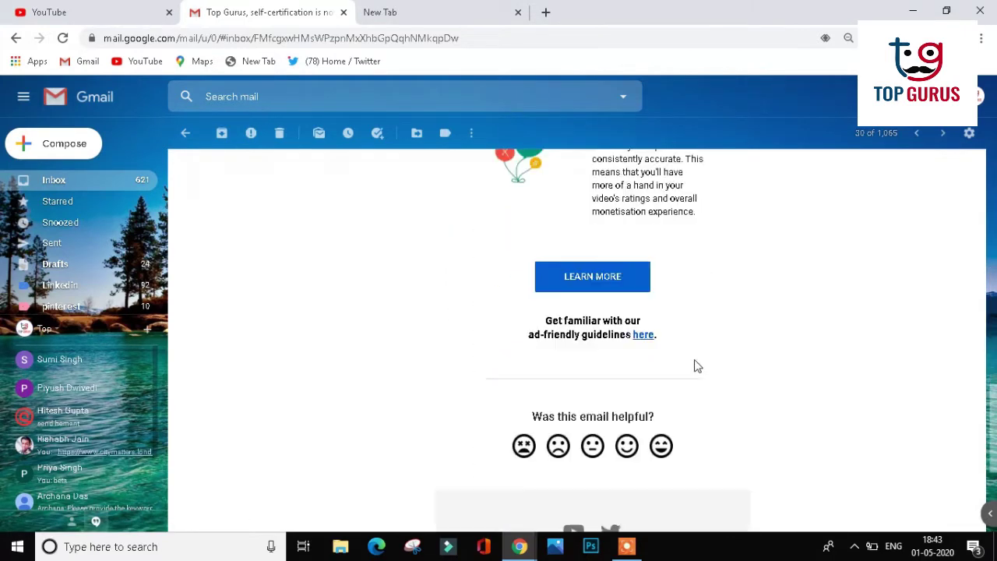
scroll(405, 346, "up", 4)
scroll(314, 331, "up", 5)
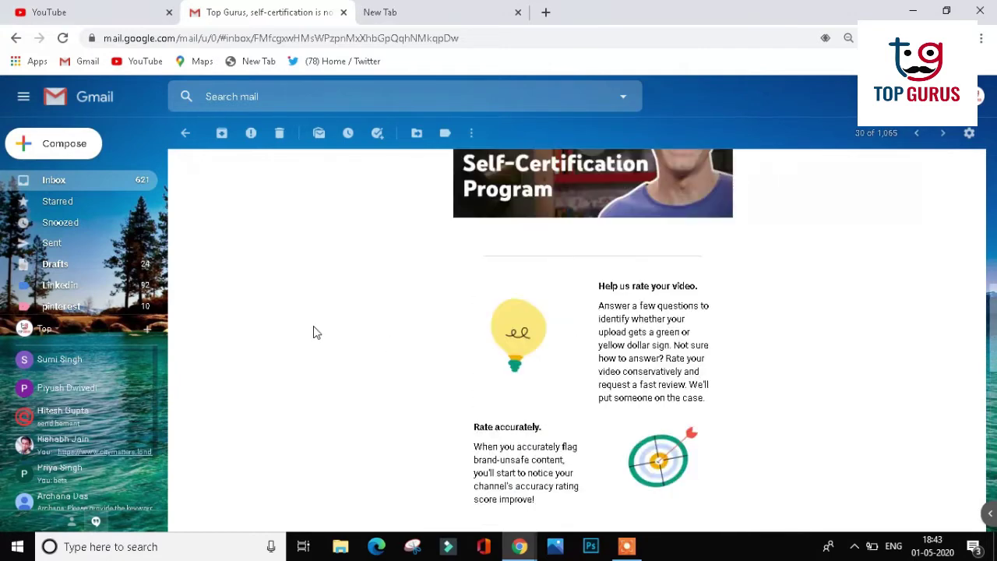
scroll(313, 332, "up", 2)
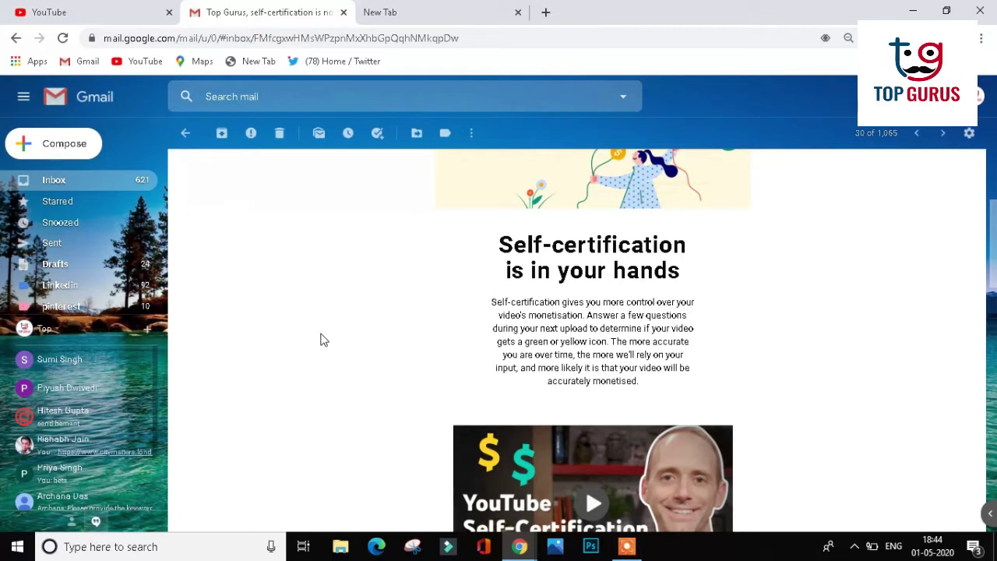
scroll(327, 340, "down", 5)
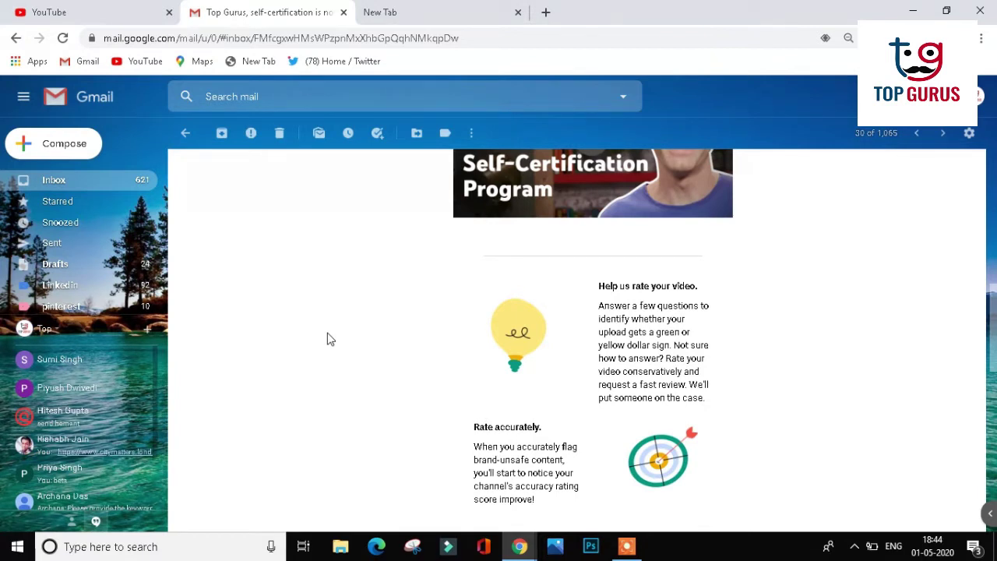
scroll(327, 341, "up", 5)
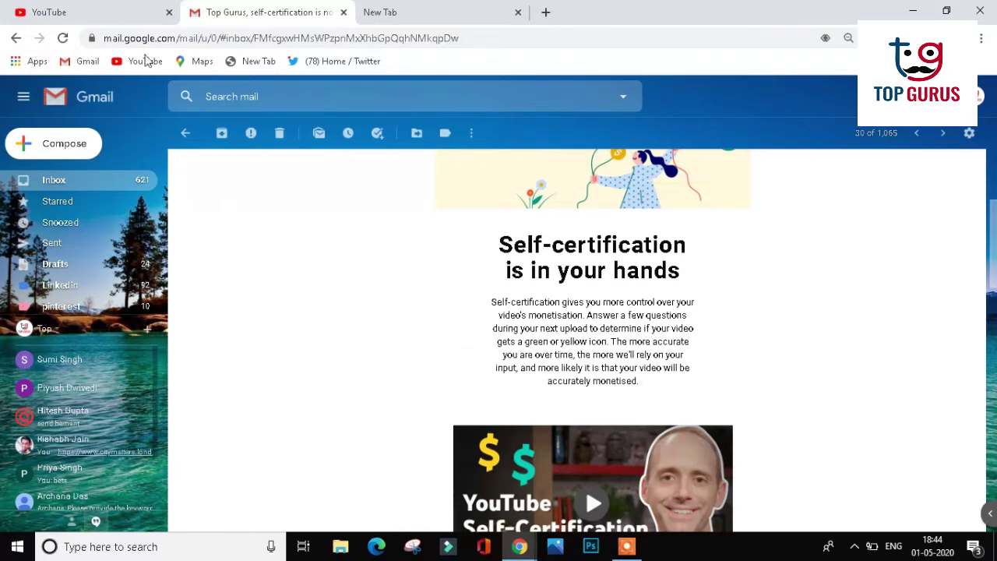
Switch to YouTube and open the video upload dialog in YouTube Studio
left_click(110, 8)
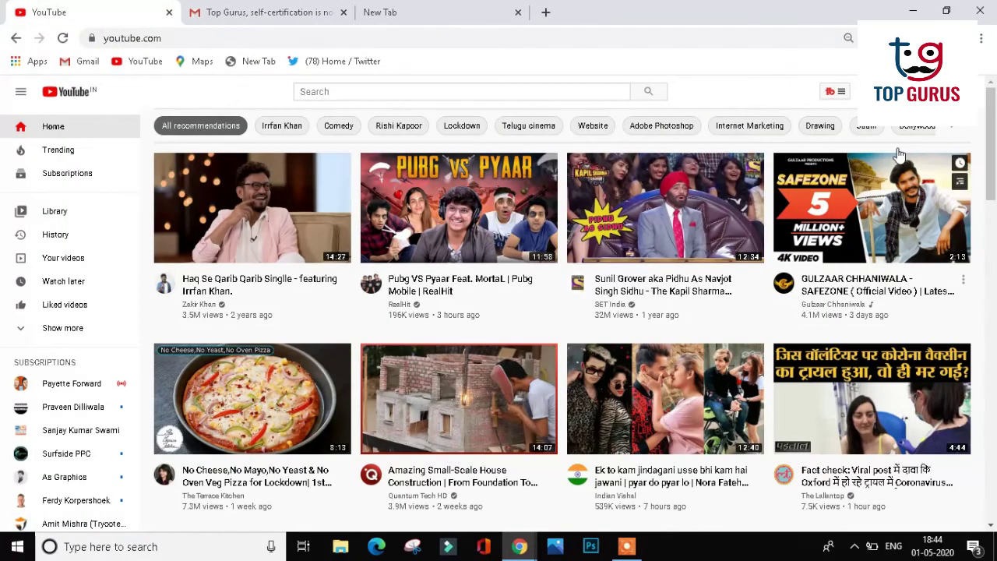
left_click(882, 129)
left_click(883, 130)
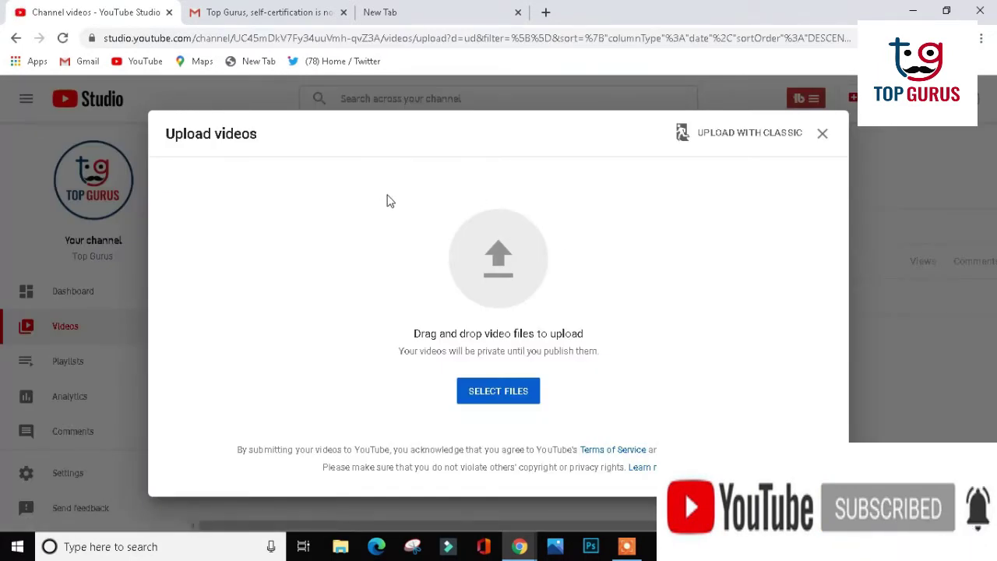
Upload the "fb customer support" video file from the Desktop folder
left_click_drag(483, 450, 484, 403)
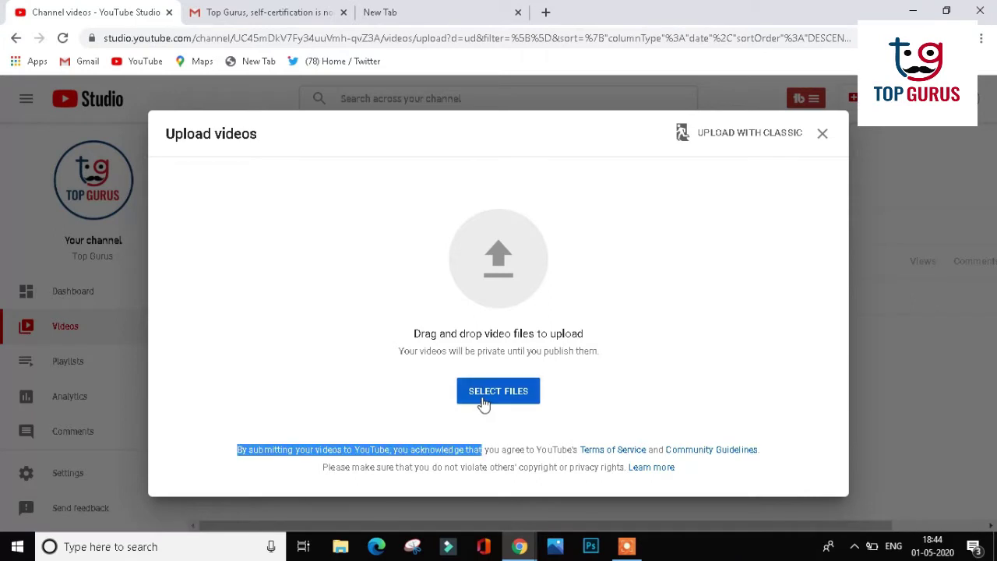
left_click(484, 403)
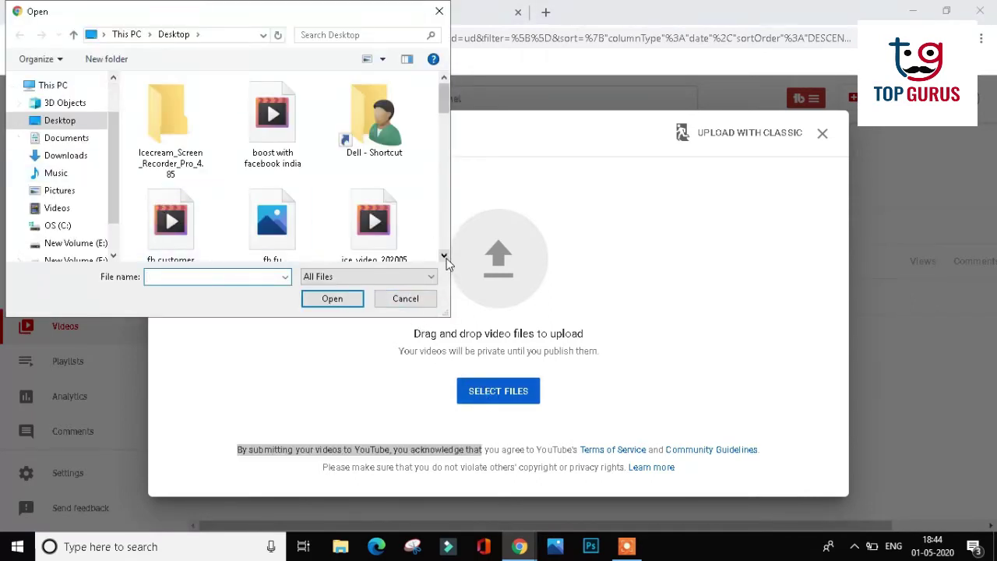
left_click(444, 255)
left_click(444, 255)
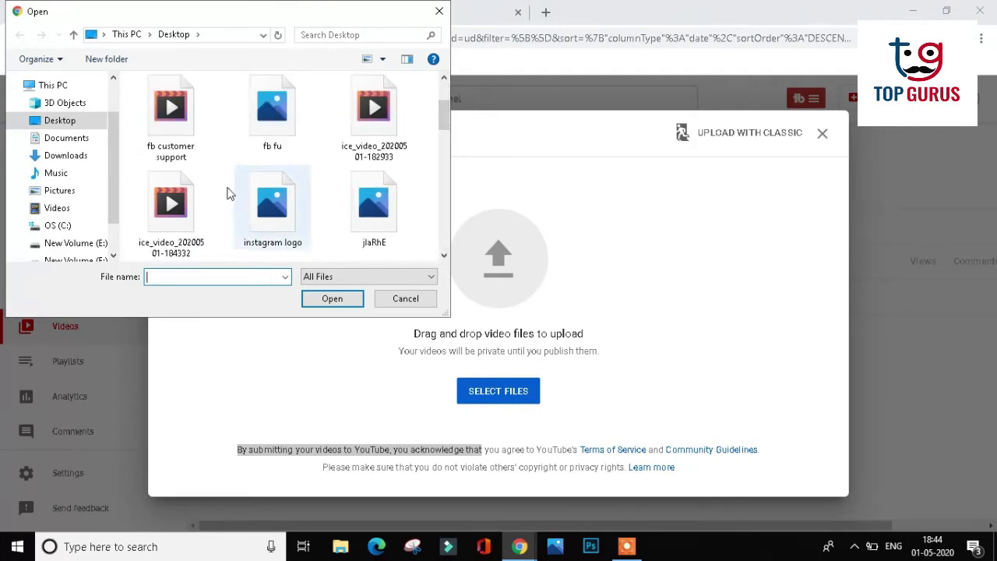
left_click(194, 128)
left_click(332, 297)
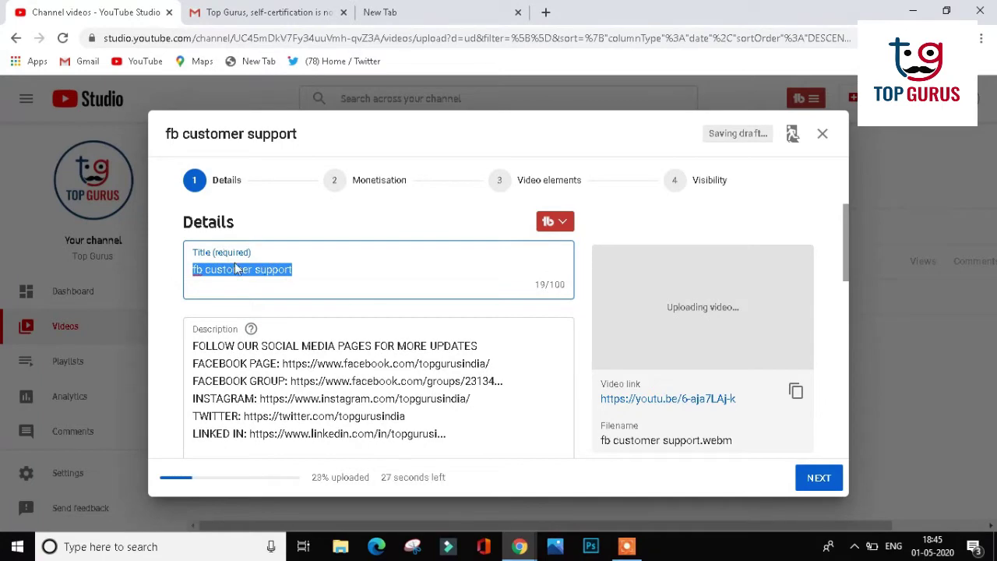
Review the upload's title, description, thumbnail, playlist and audience fields, and expand the advanced age restriction options
scroll(612, 343, "down", 3)
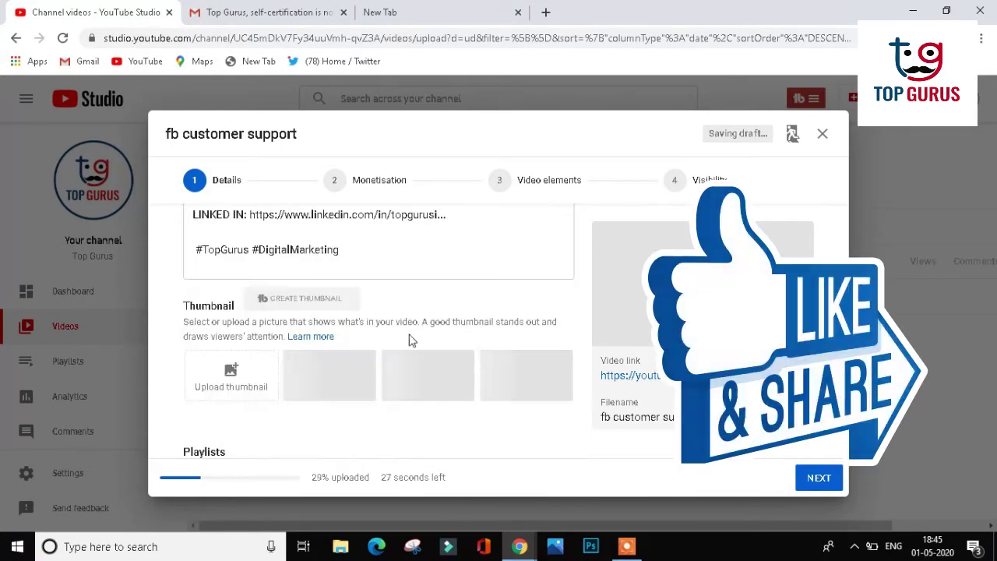
scroll(327, 374, "down", 2)
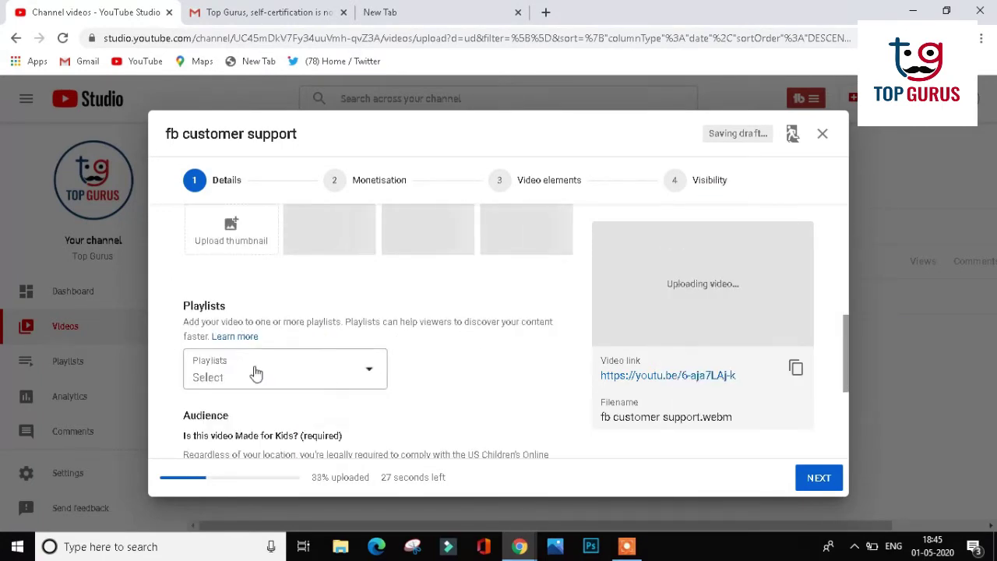
scroll(367, 374, "down", 2)
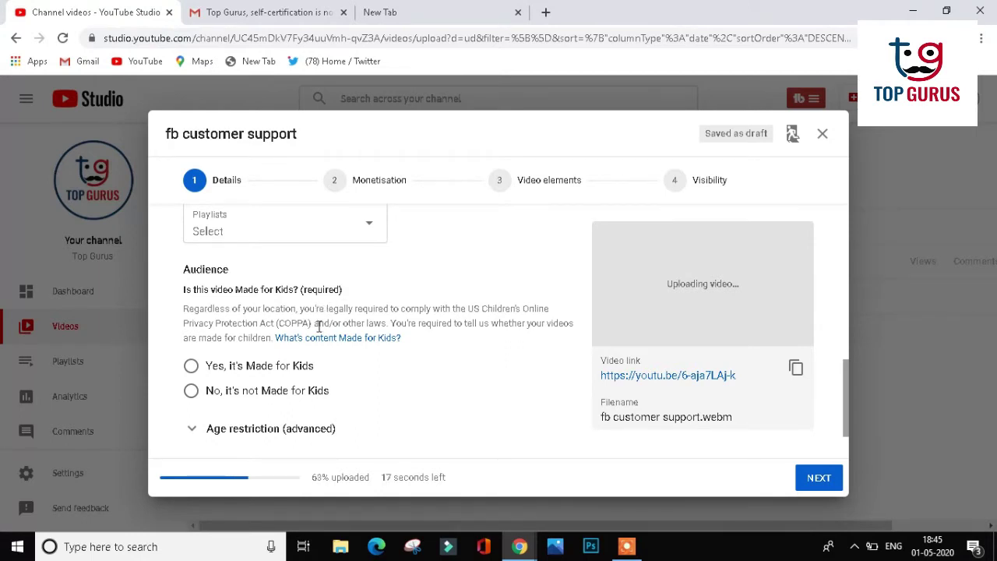
scroll(285, 366, "down", 1)
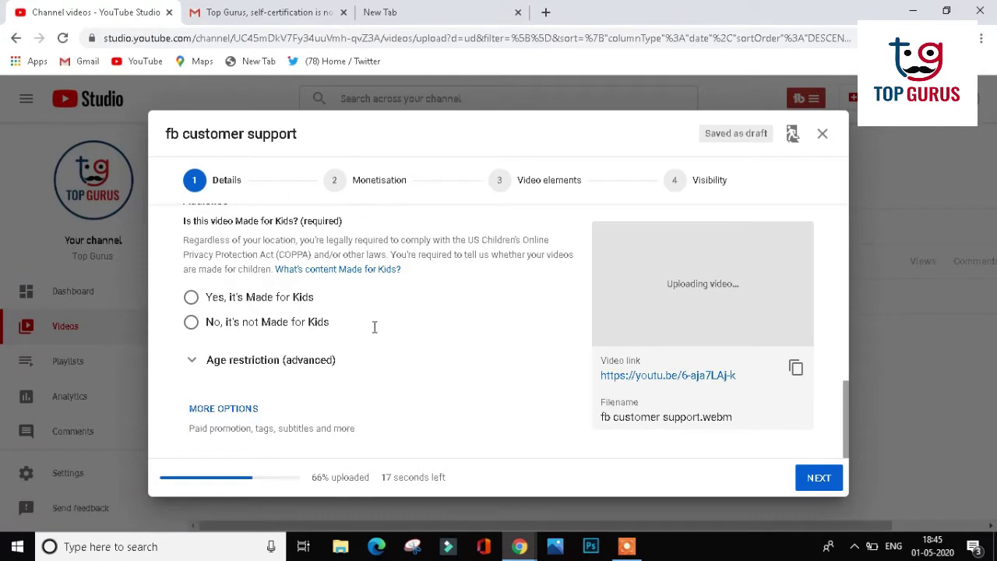
left_click(192, 362)
scroll(411, 355, "down", 2)
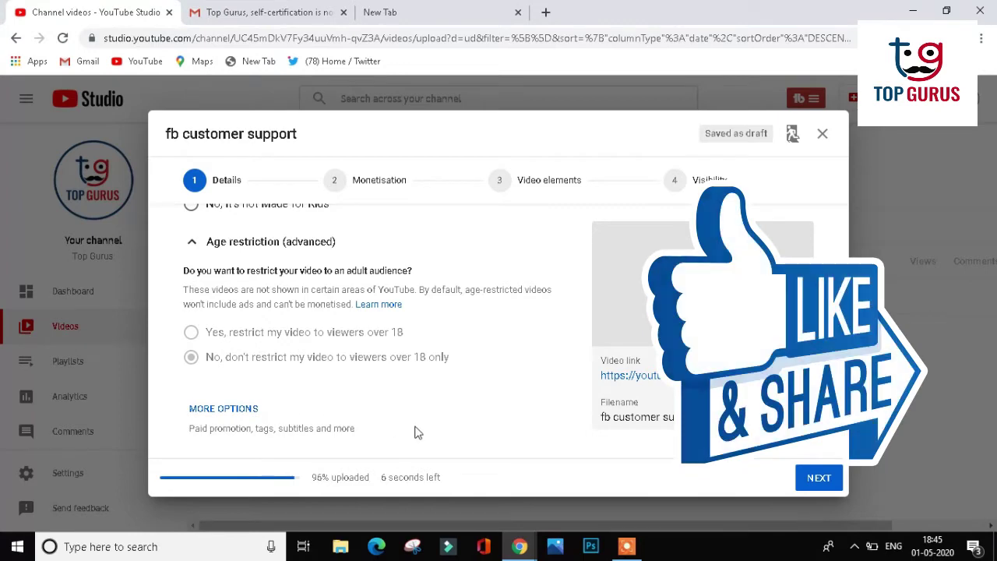
scroll(439, 433, "up", 5)
scroll(435, 404, "up", 3)
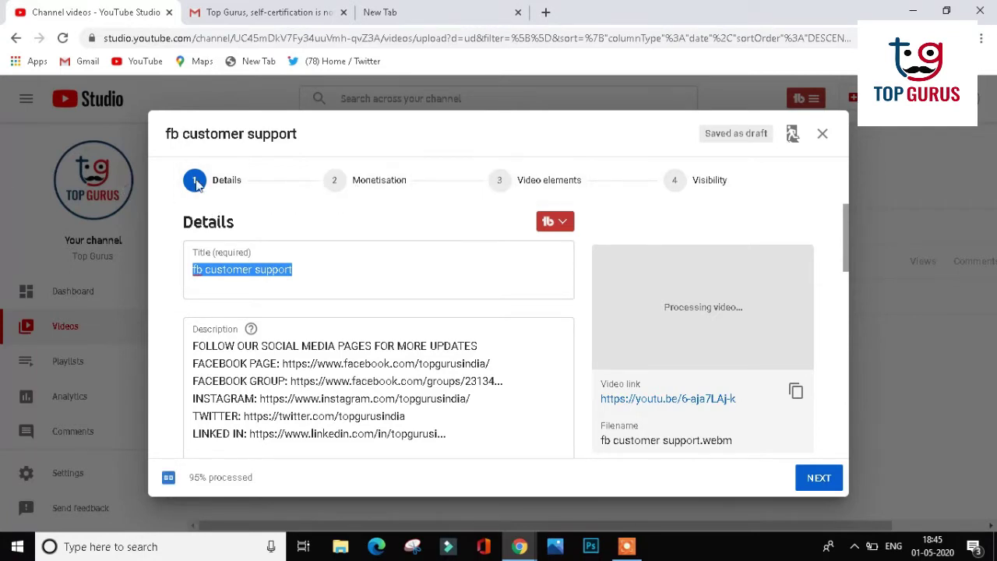
Mark the video as not Made for Kids and continue to the Monetisation stage
left_click(840, 480)
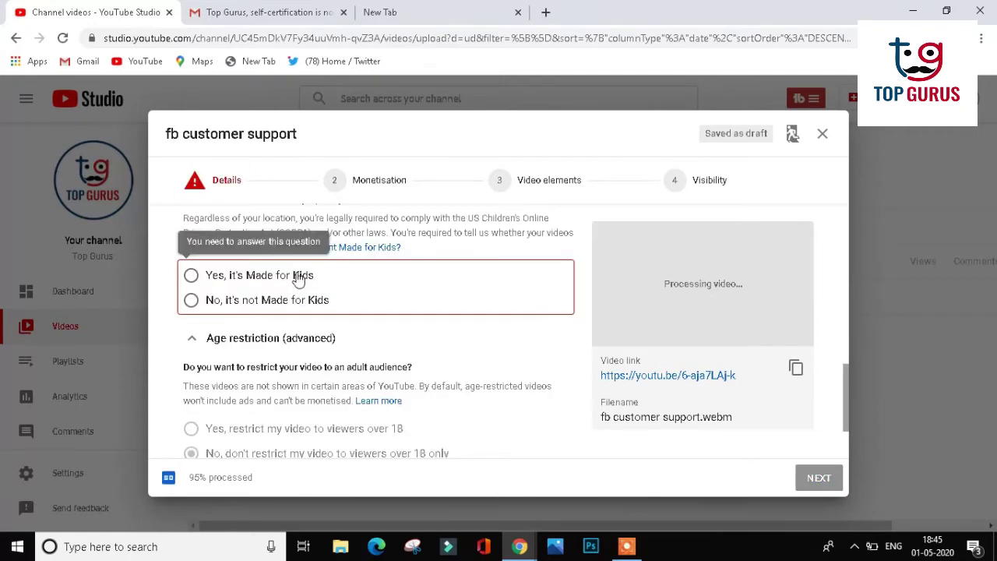
scroll(260, 352, "up", 1)
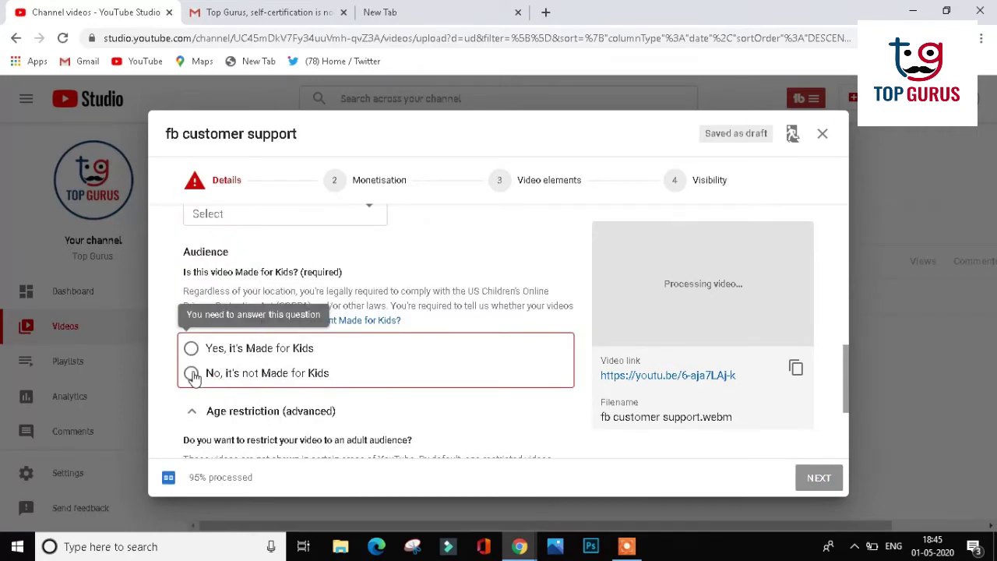
left_click(255, 378)
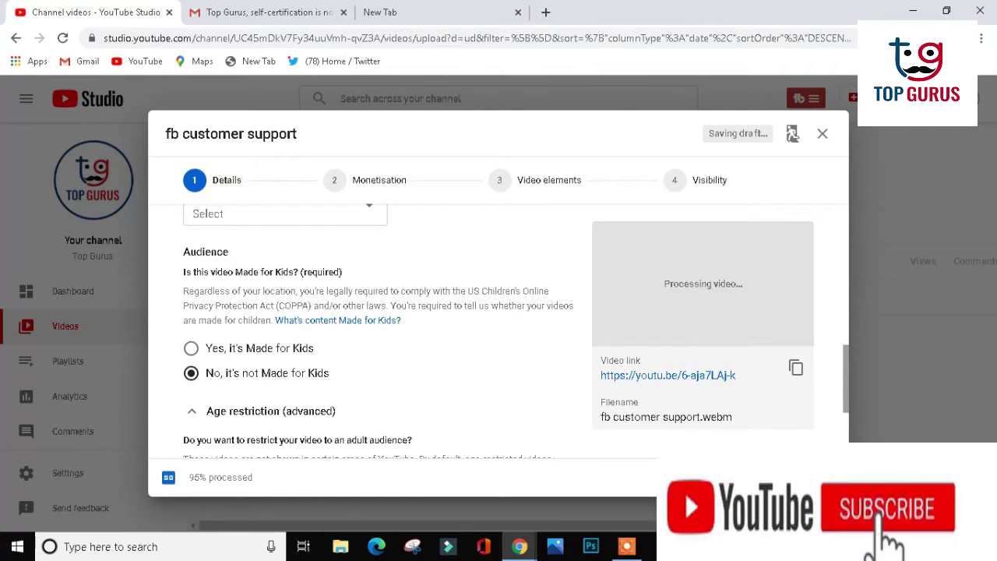
left_click(811, 477)
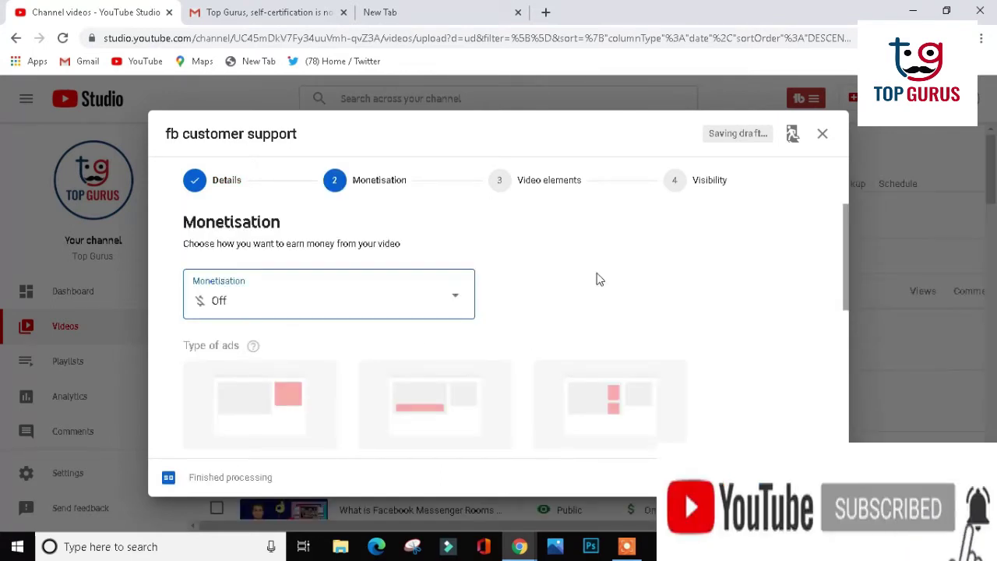
Turn monetisation on for the video
left_click(436, 308)
left_click(208, 293)
left_click(391, 366)
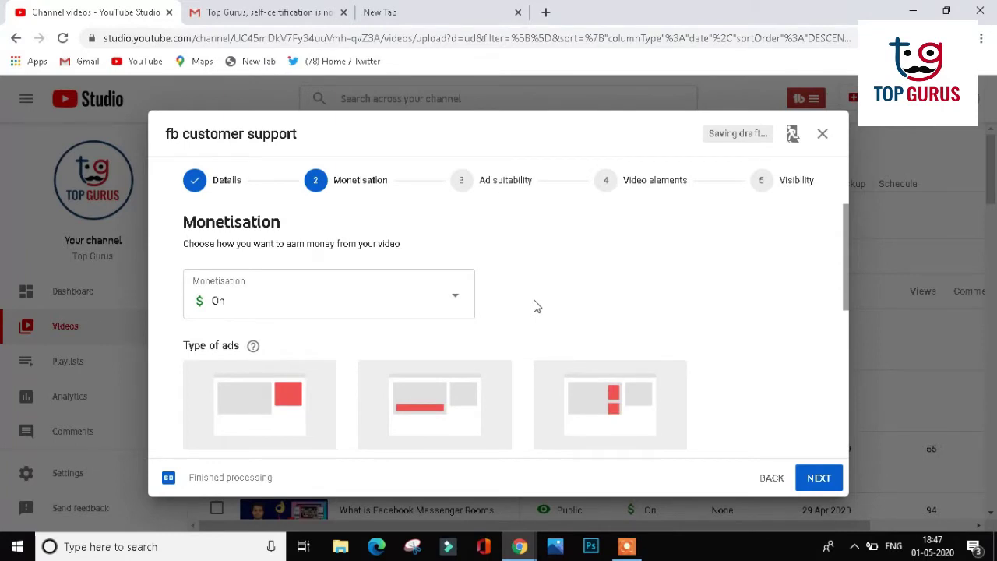
Review the ad types and video ad locations, and continue to the Ad suitability stage
scroll(535, 305, "down", 3)
scroll(243, 323, "up", 2)
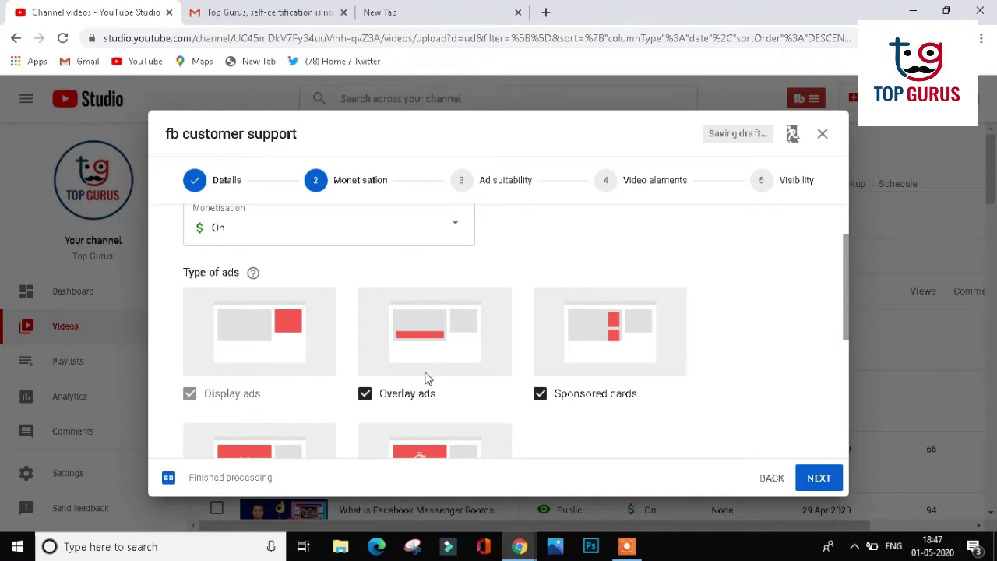
scroll(585, 374, "down", 2)
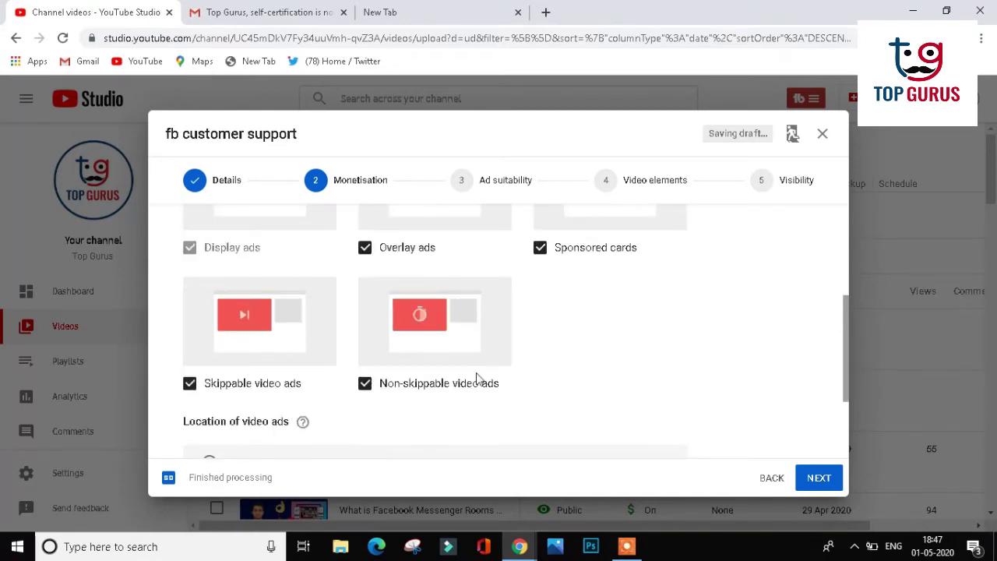
scroll(413, 382, "down", 2)
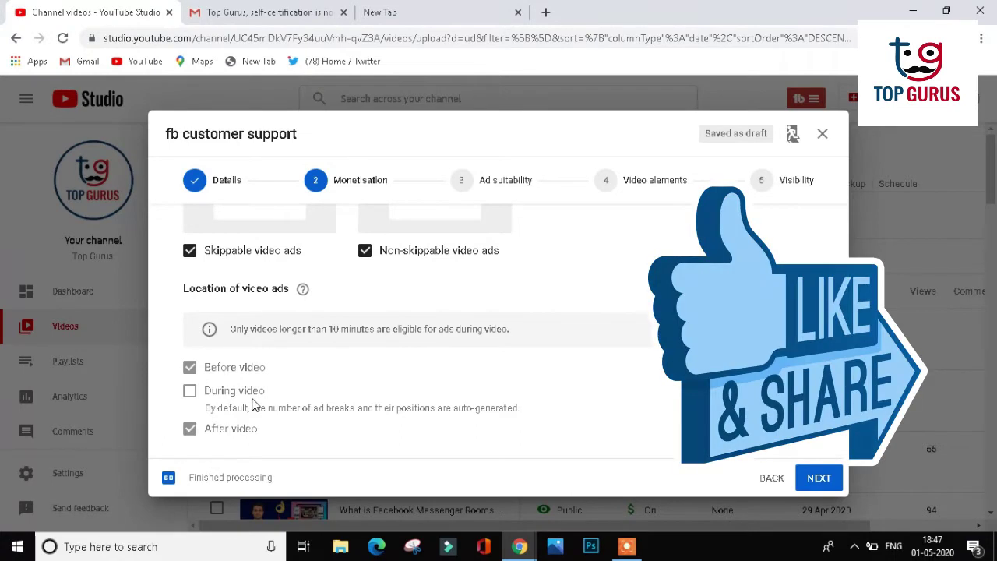
scroll(468, 335, "up", 5)
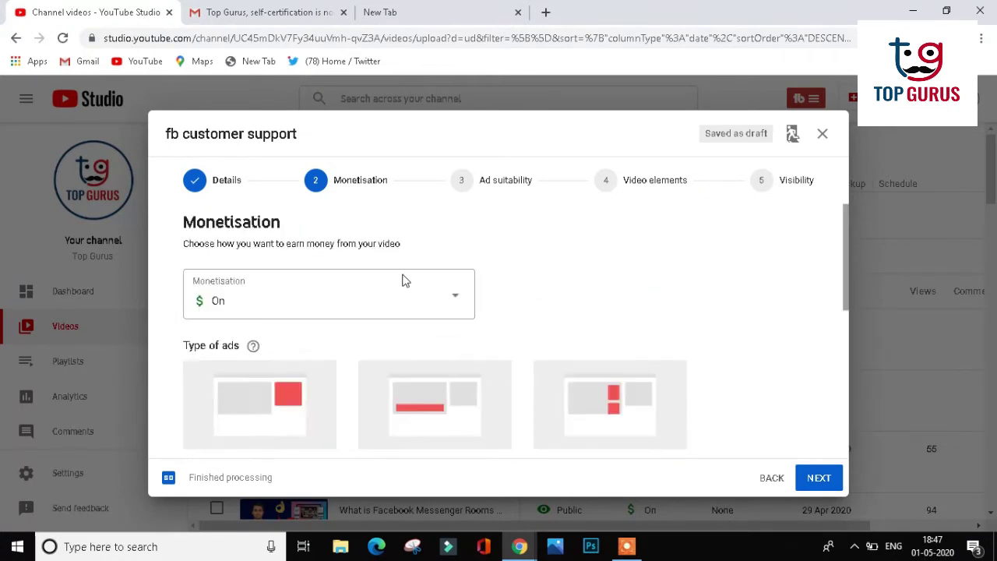
left_click(824, 477)
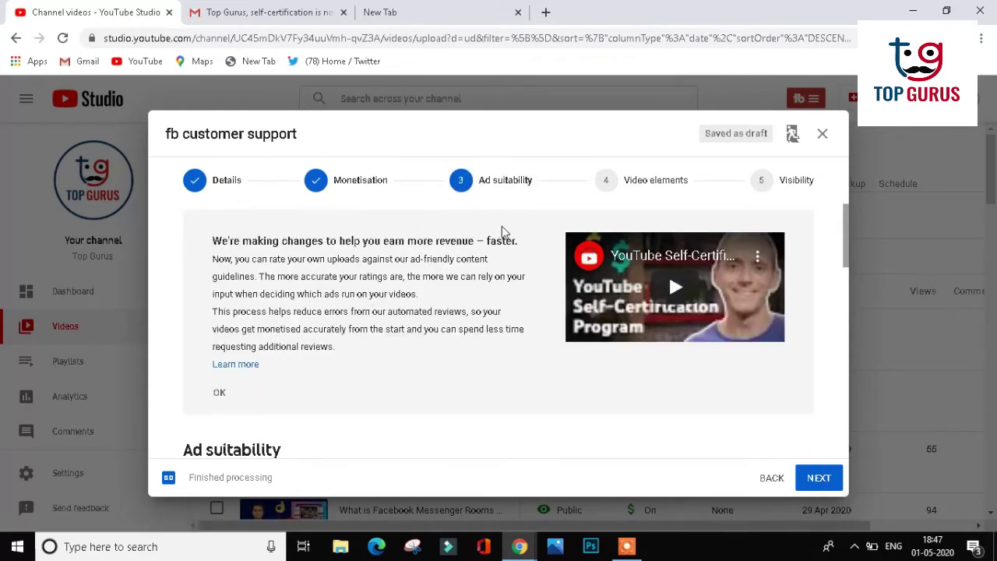
Read the self-certification introduction and the help note on why rating the video accurately is important
scroll(310, 343, "down", 2)
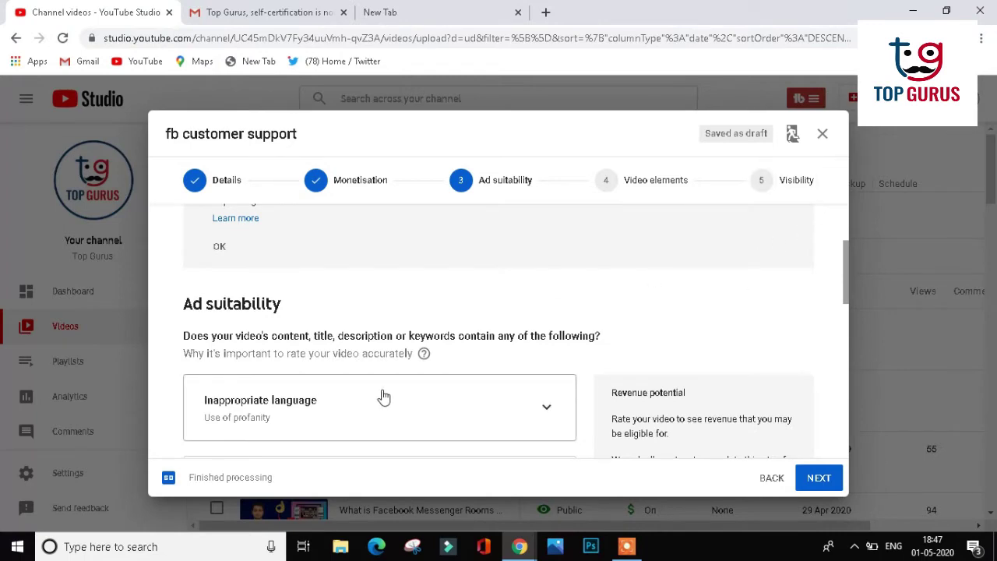
scroll(381, 396, "up", 2)
scroll(339, 342, "down", 1)
scroll(296, 386, "up", 1)
scroll(425, 323, "down", 3)
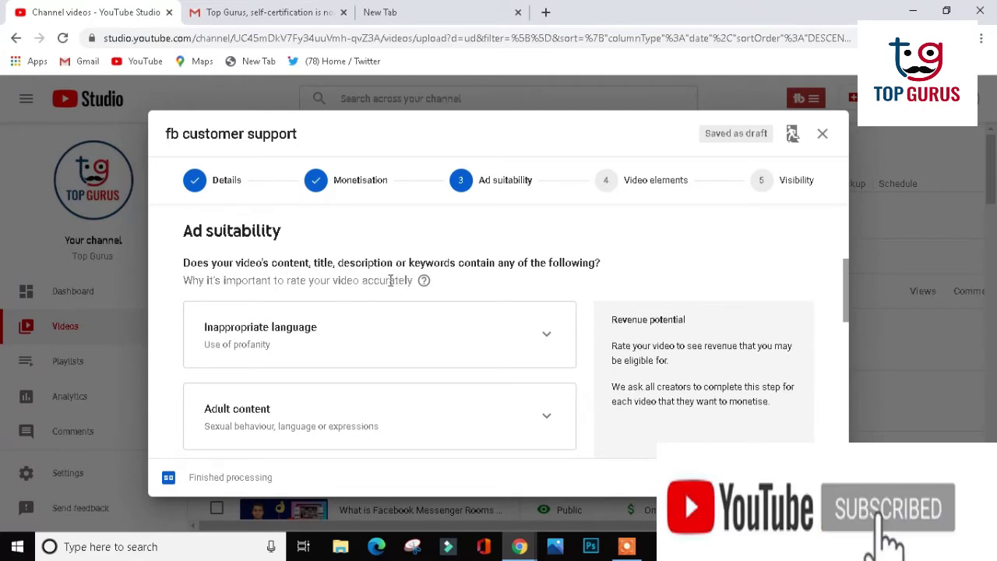
left_click(423, 280)
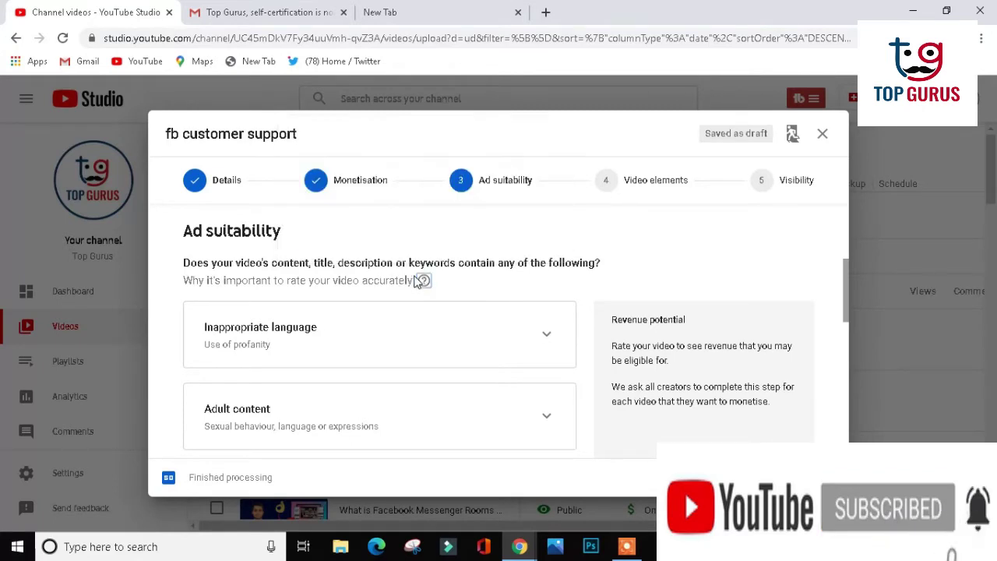
mouse_move(423, 275)
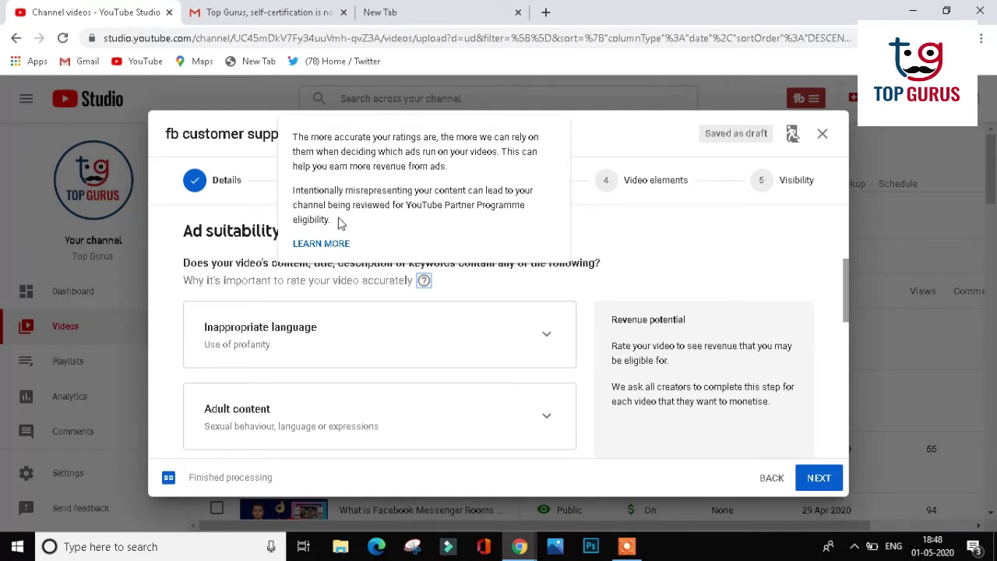
left_click_drag(340, 224, 295, 145)
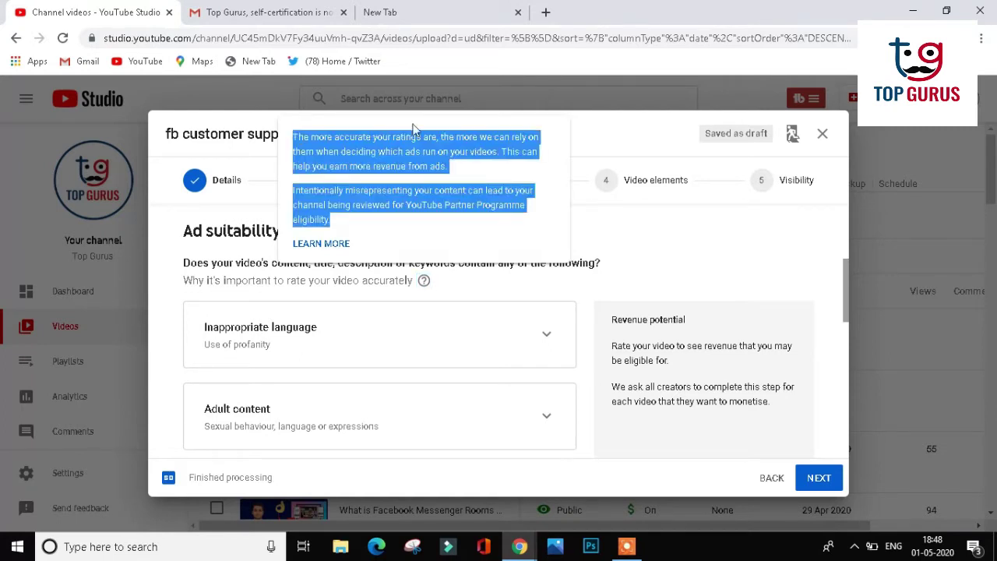
Search Google for google translate in the empty browser tab
left_click(461, 10)
type("goog")
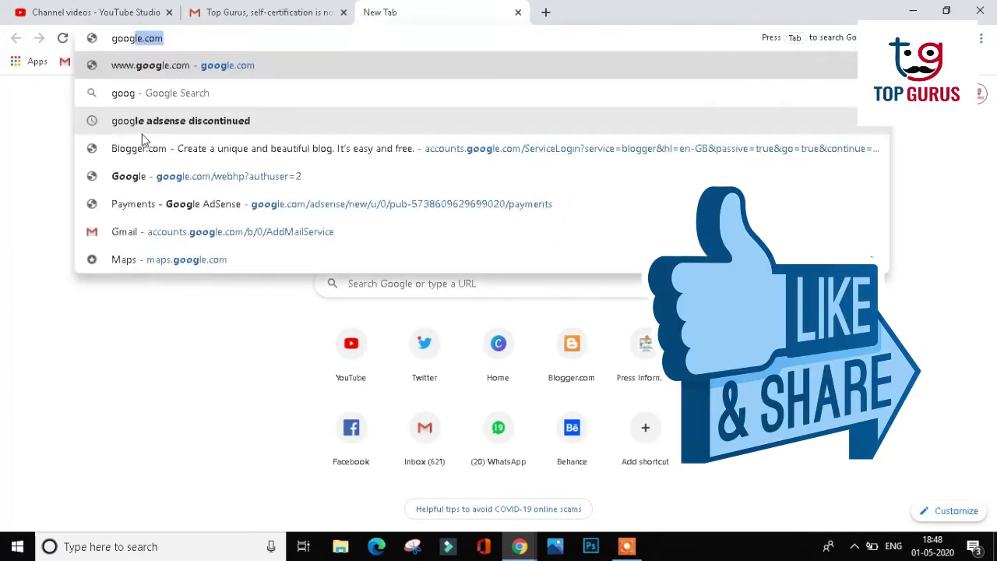
type("le ")
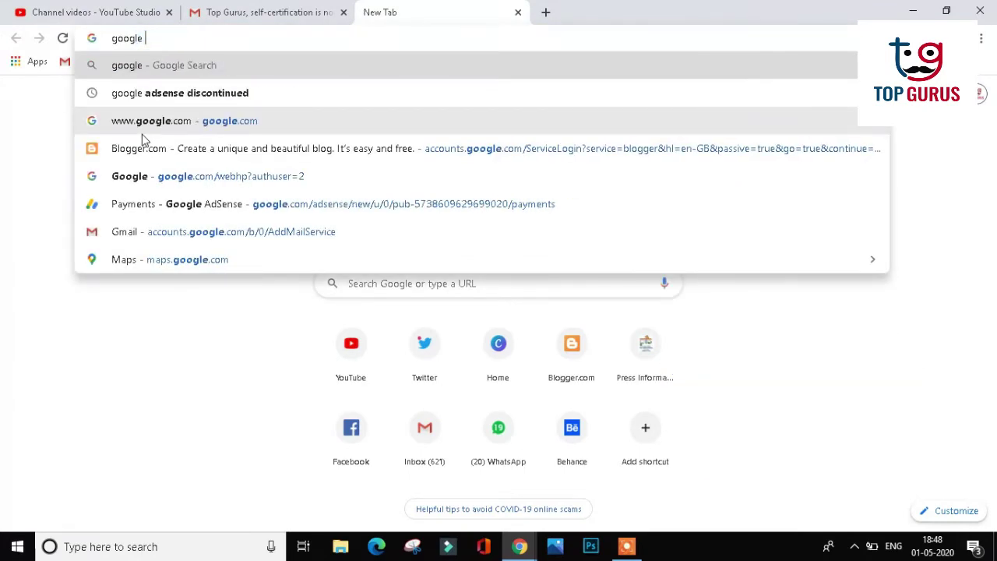
type("tr")
key("Return")
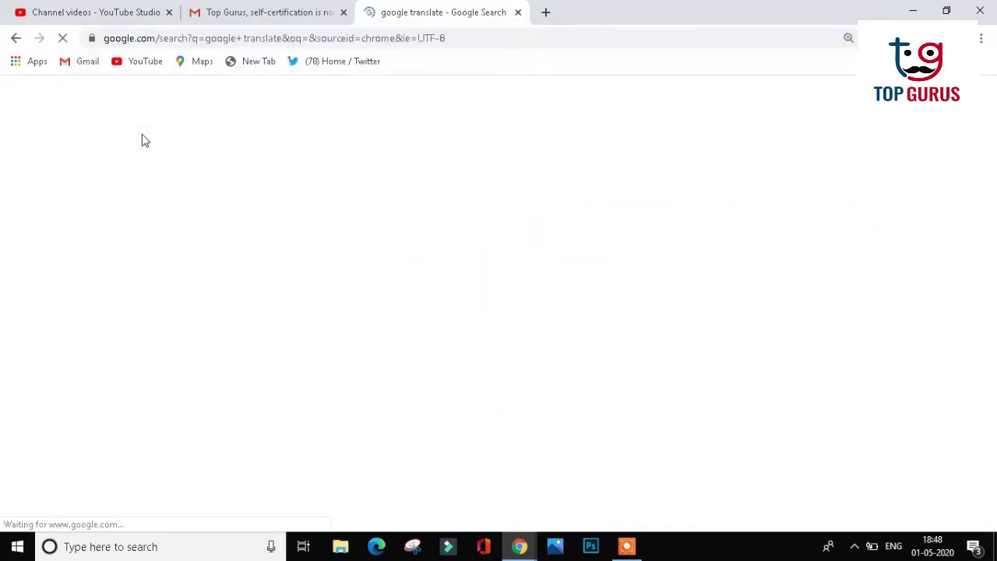
Enter the copied YouTube note on accurate ratings in the translator and set Hindi as the target language
left_click(272, 286)
type("eligibility.")
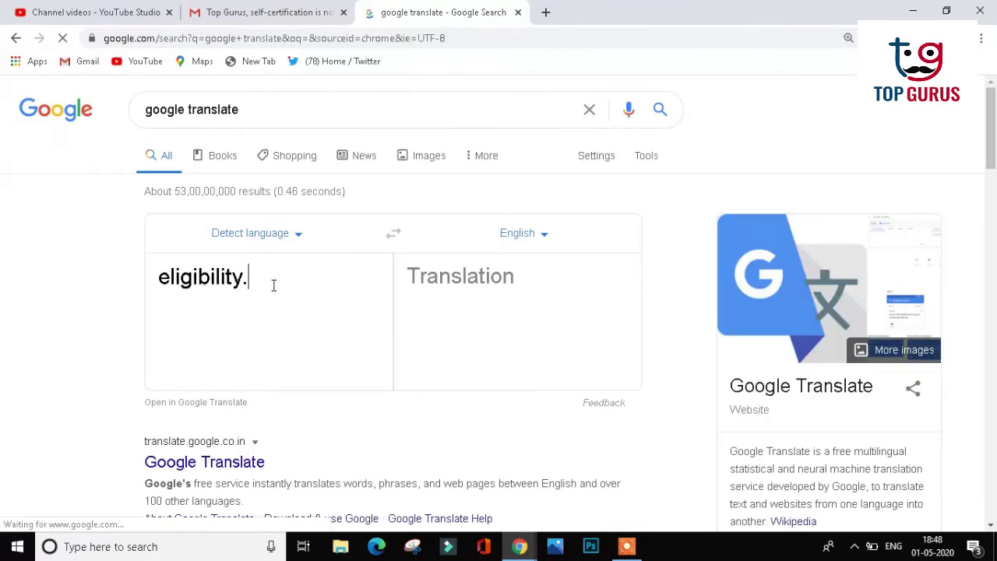
left_click(538, 236)
left_click(390, 289)
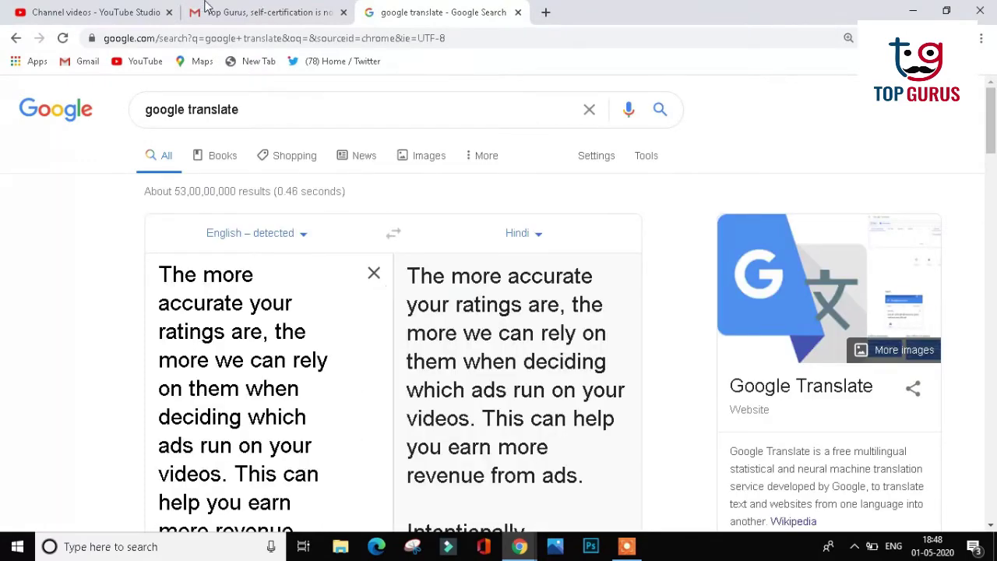
Return to the upload dialog in YouTube Studio and reread the help note on why accurate rating is important
left_click(127, 9)
mouse_move(425, 282)
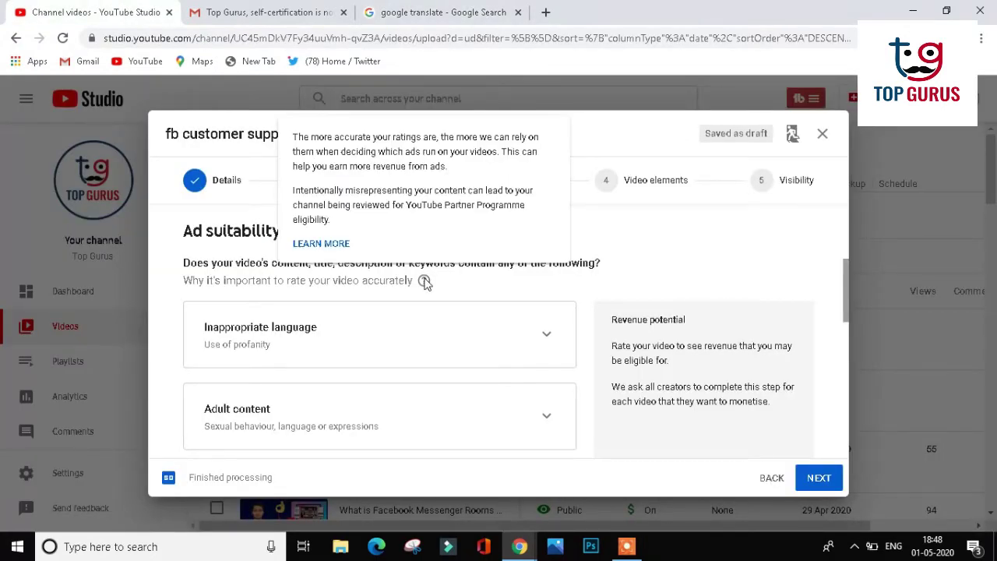
left_click(425, 282)
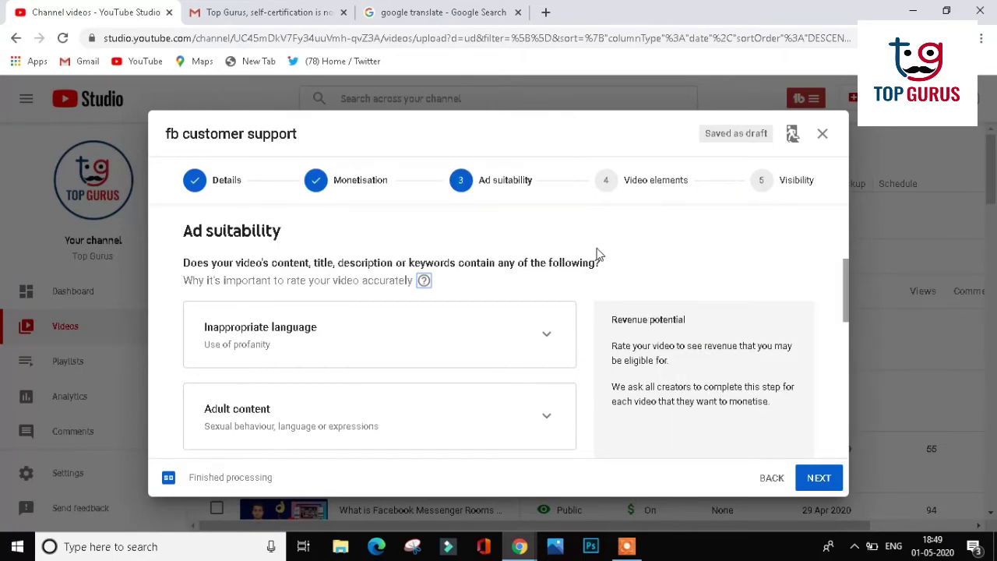
Switch to the Google Translate results and read the Hindi translation of the rating note
left_click(440, 12)
scroll(320, 315, "down", 1)
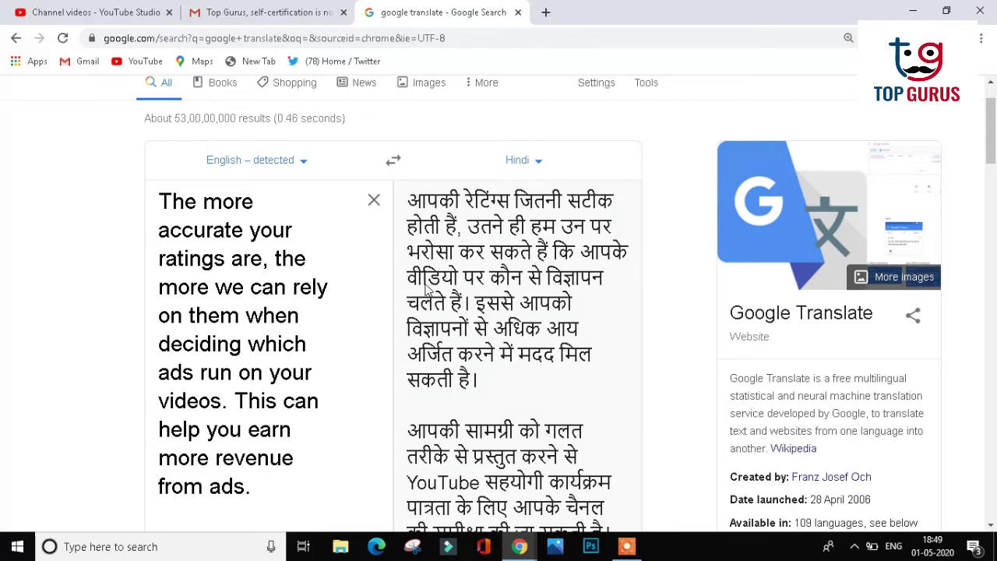
scroll(437, 316, "down", 1)
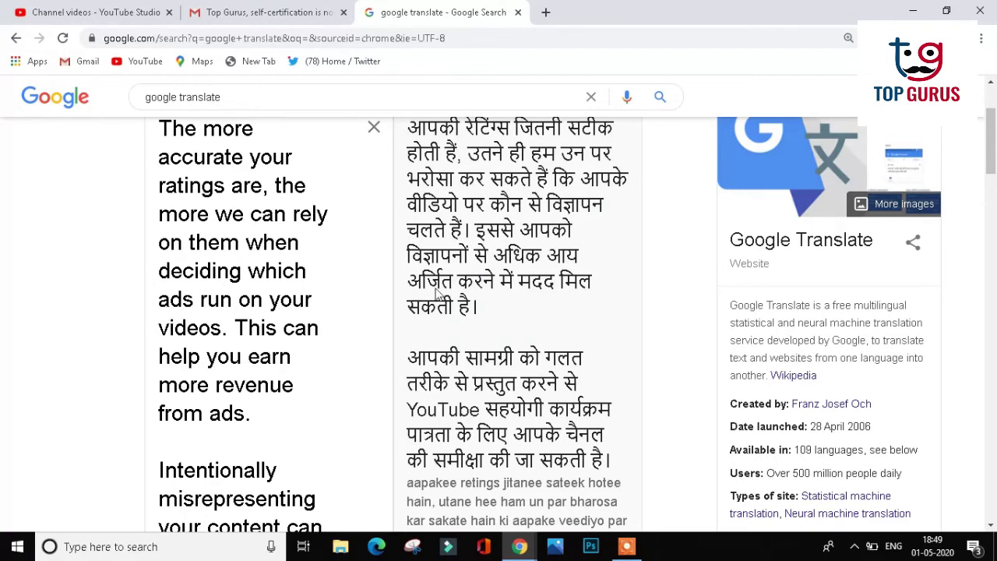
scroll(455, 312, "down", 1)
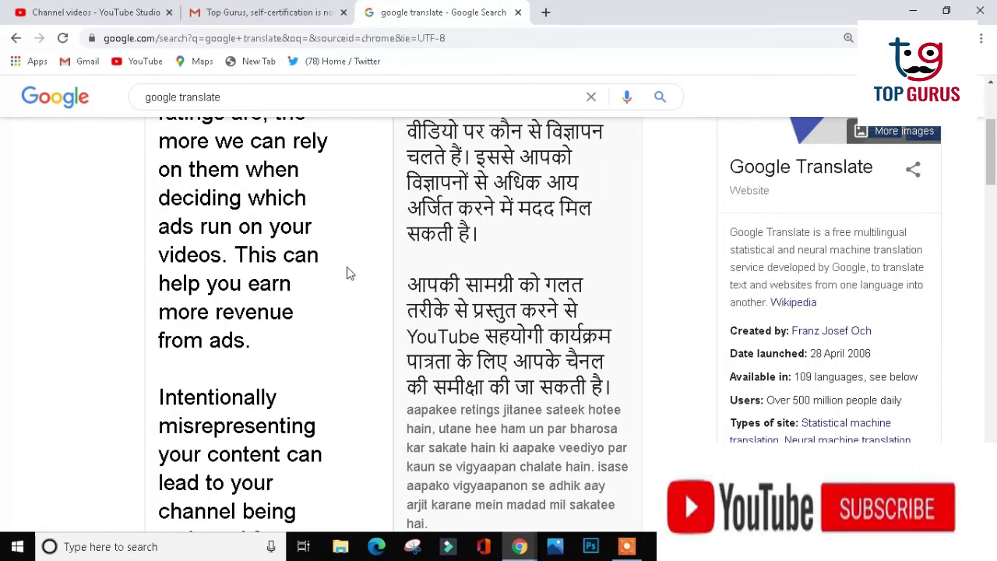
Back in YouTube Studio, expand the Inappropriate language category, choose the light profanity rating, and change it to the strong profanity rating
left_click(110, 11)
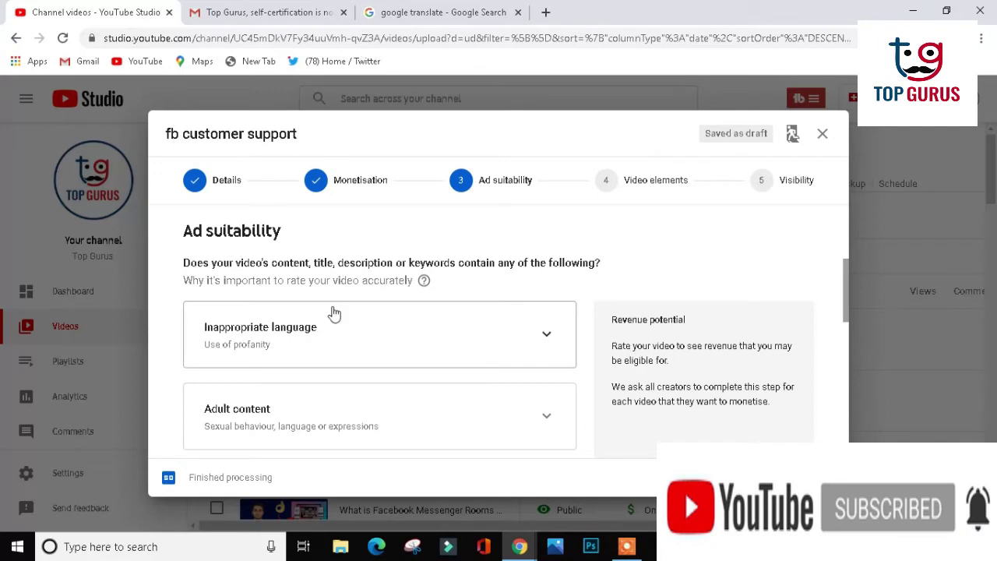
left_click(549, 338)
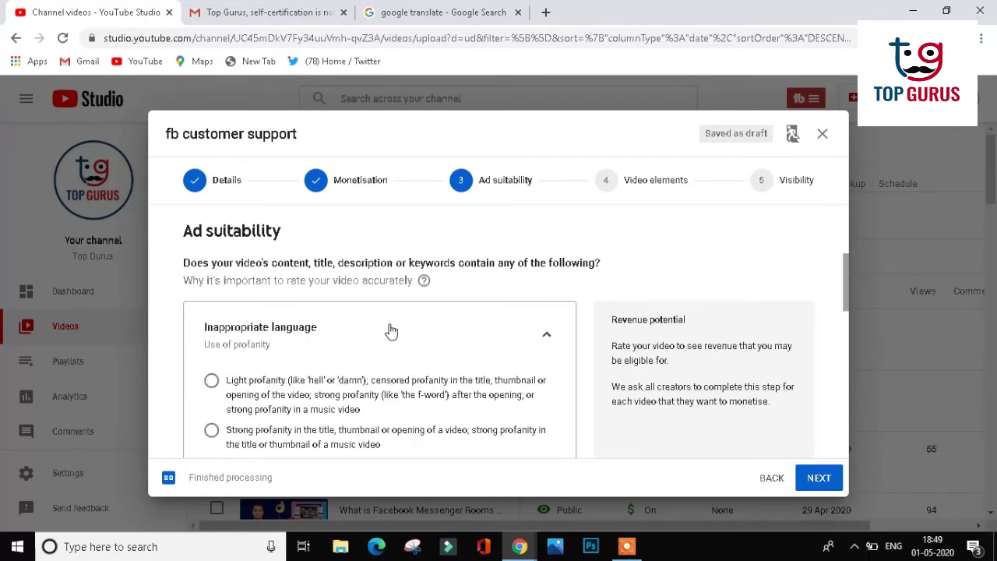
scroll(390, 331, "down", 1)
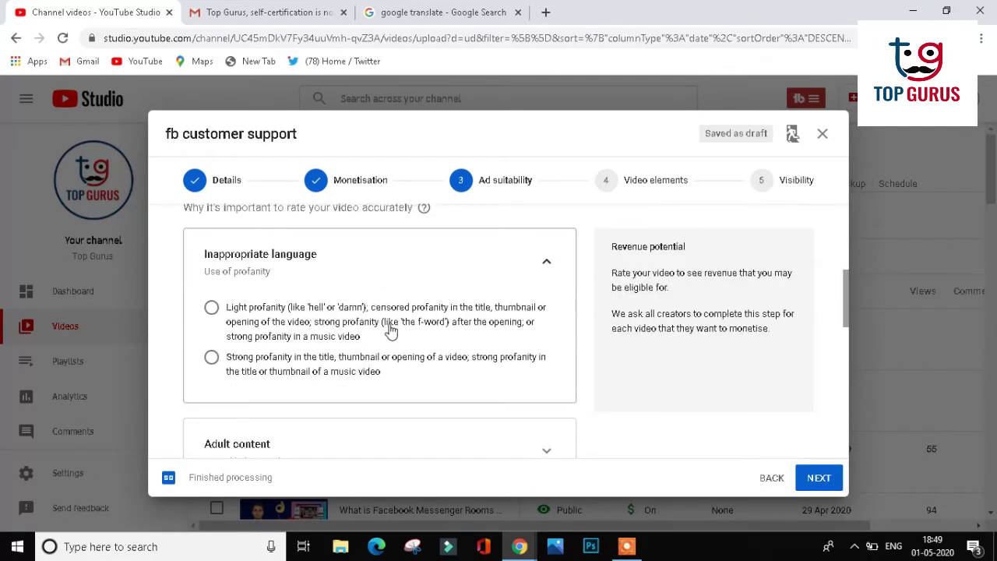
left_click(212, 309)
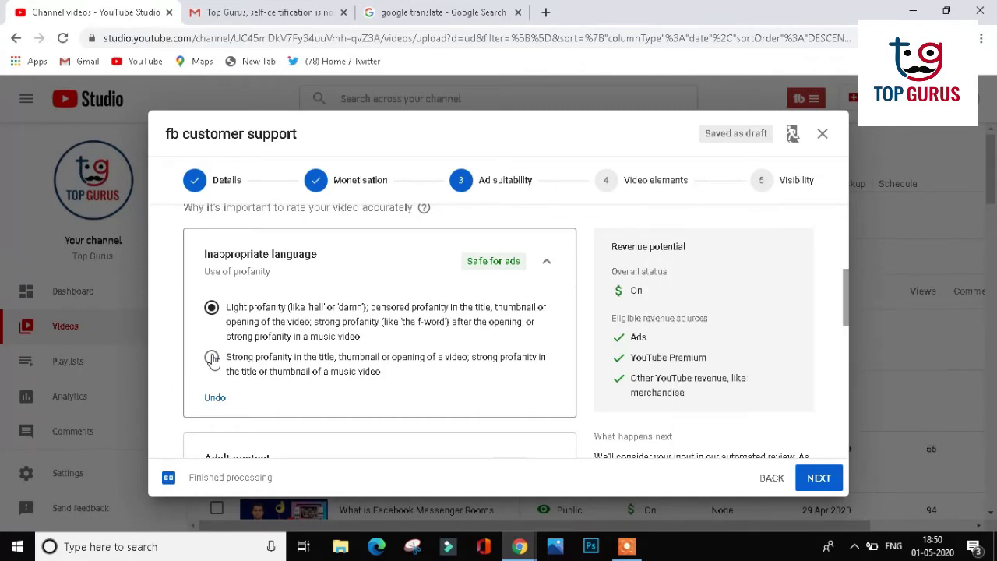
left_click(212, 358)
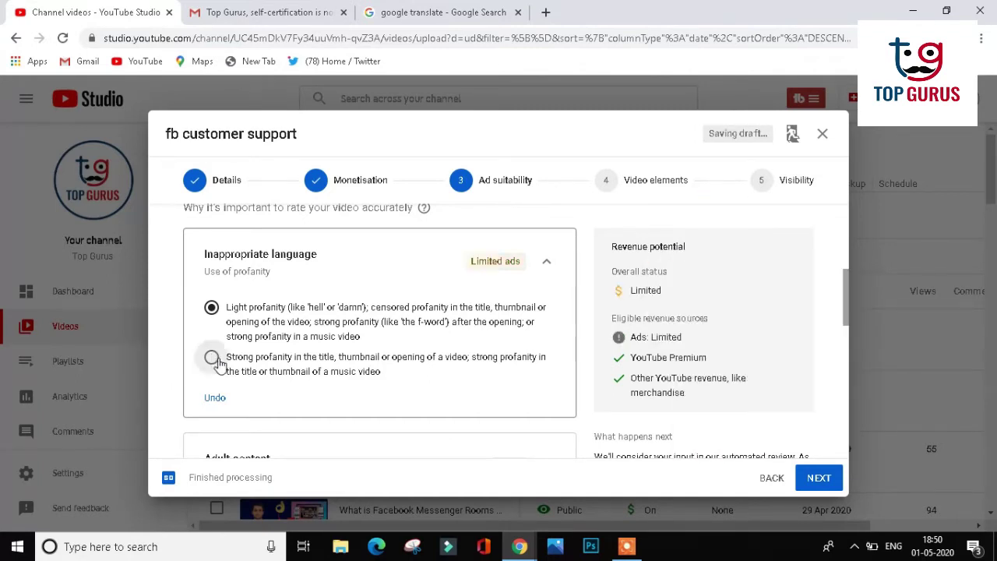